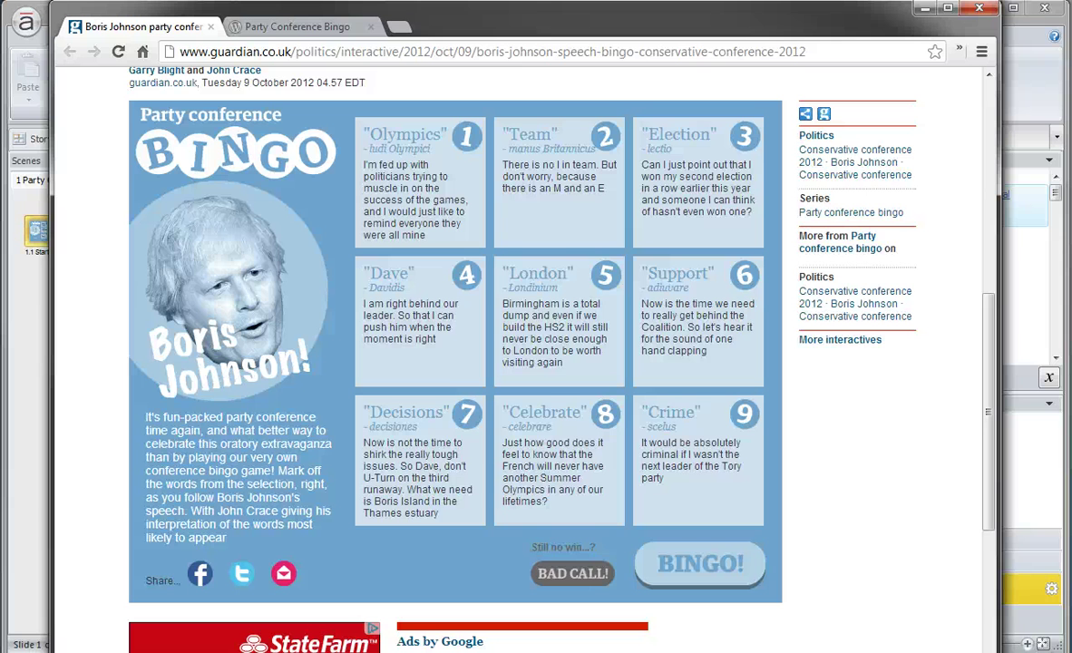
Mark the Team, London and Celebrate cards in the Guardian's party conference bingo game.
click(501, 197)
click(583, 354)
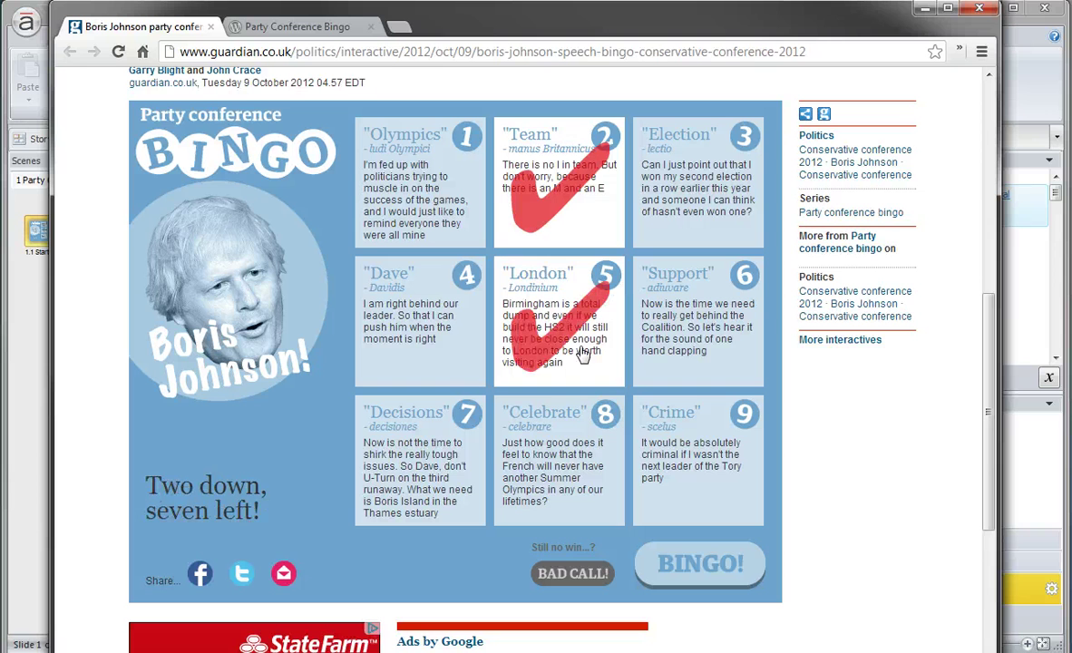
click(499, 424)
Switch to the Party Conference Bingo demo page, mark cards 1, 5 and 7, and declare a bad call.
click(313, 27)
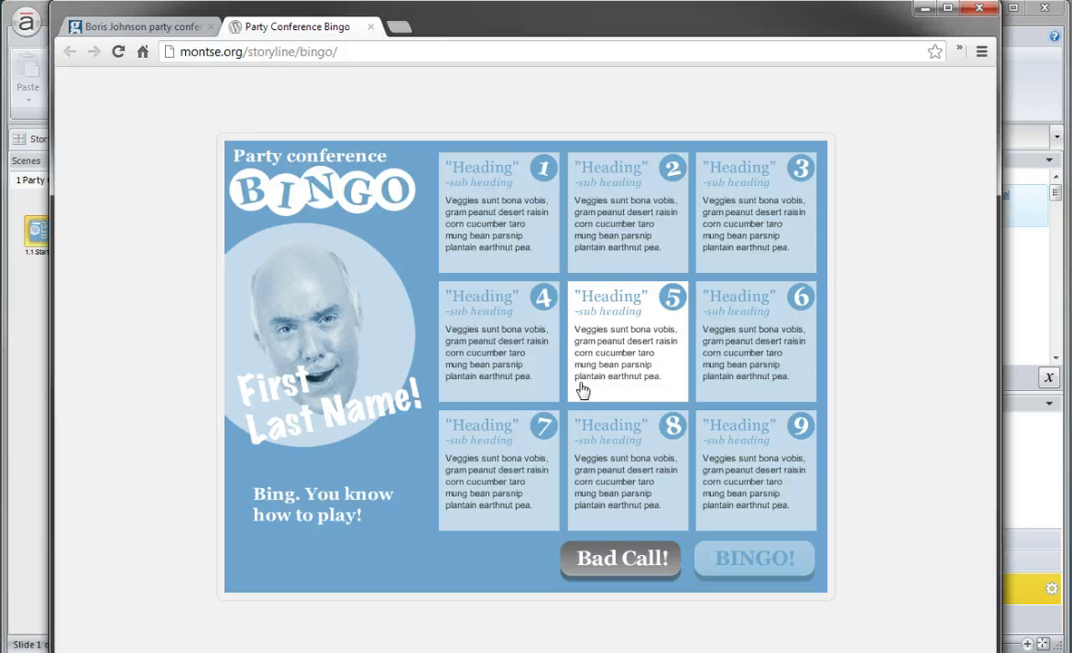
click(515, 226)
click(663, 340)
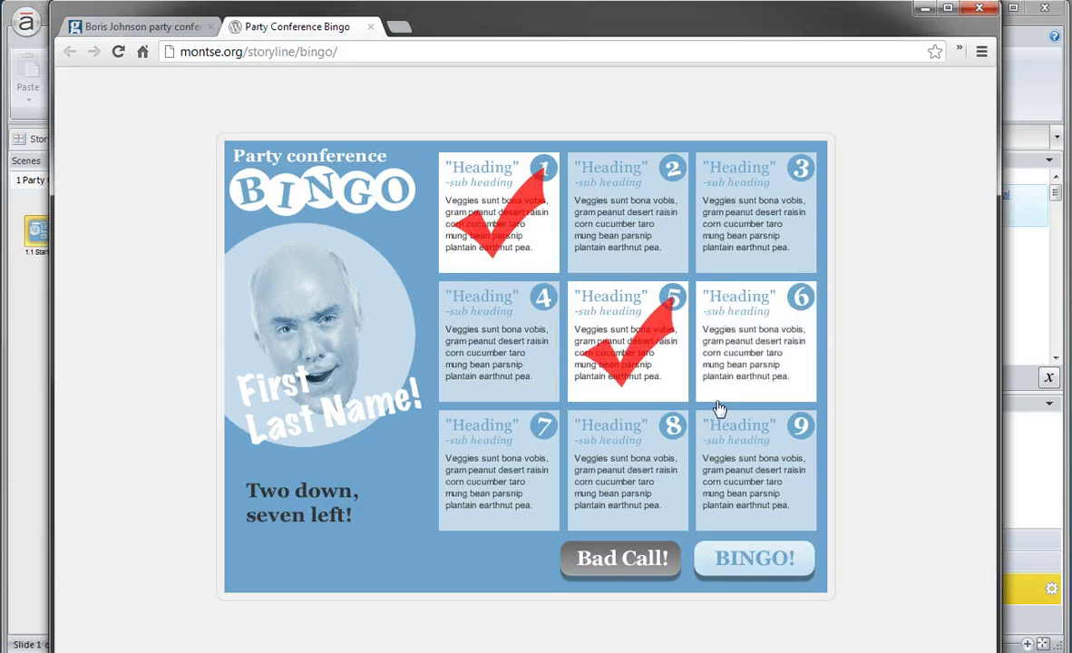
click(510, 468)
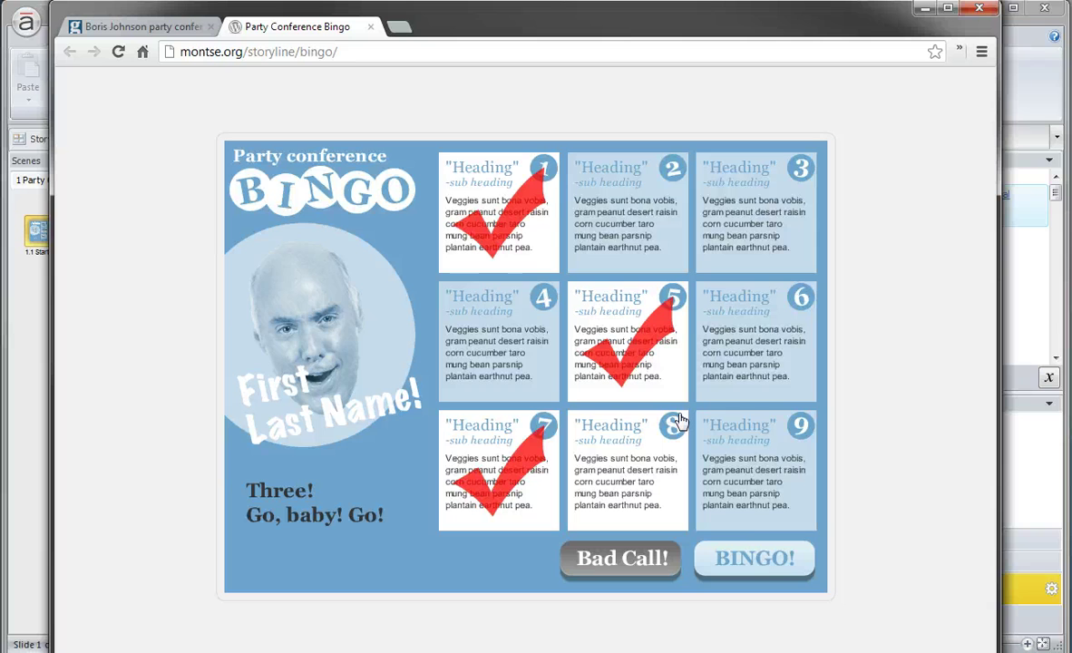
click(622, 571)
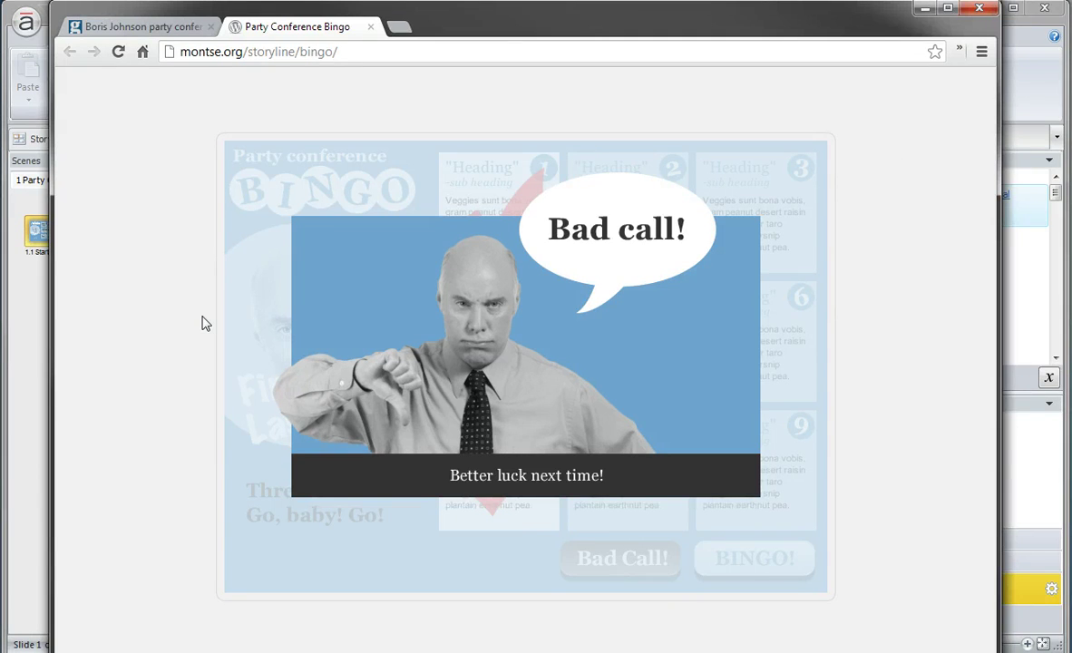
Switch to Articulate Storyline and examine the triggers on slide 1.1.
click(27, 331)
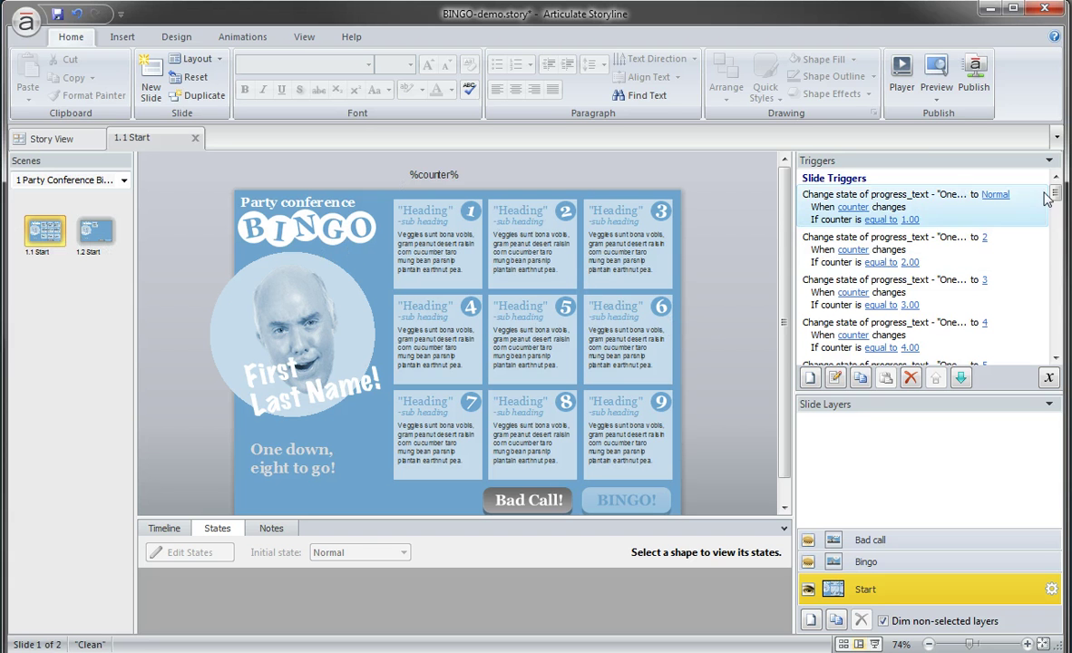
drag(1055, 192, 1052, 254)
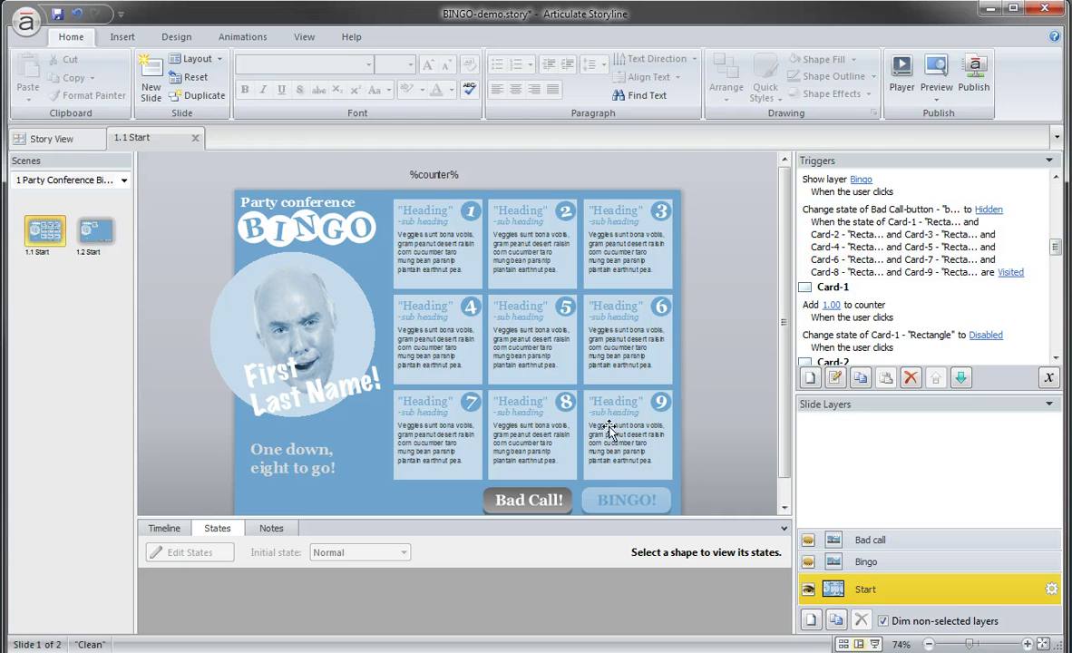
Open slide 1.2 and inspect the Normal, Hover, Visited and Disabled states of Card-1.
click(90, 238)
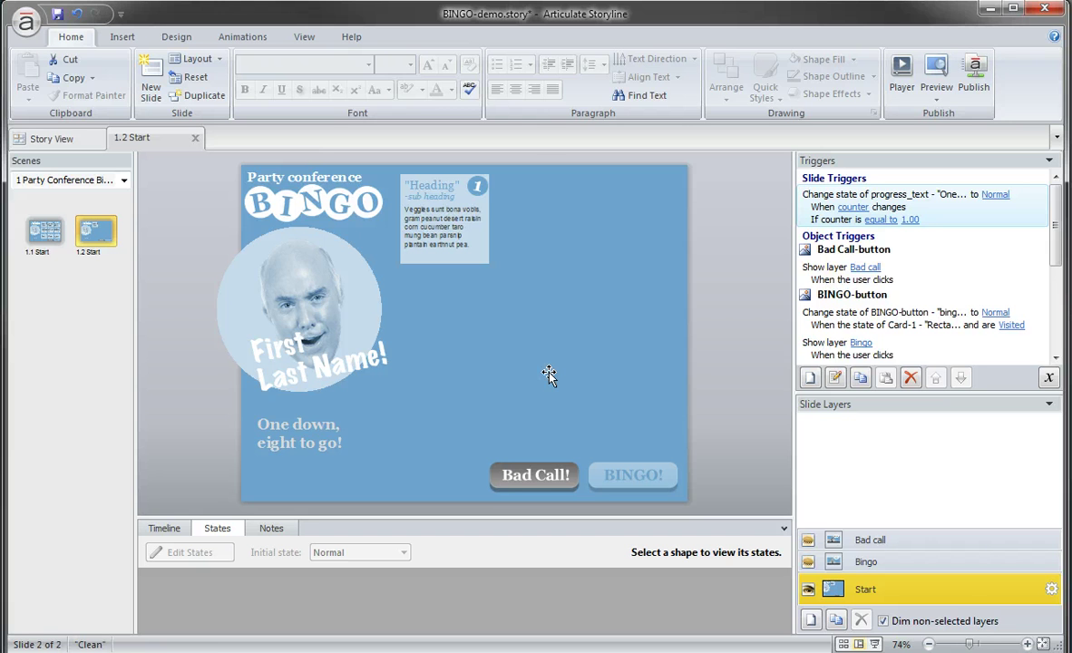
click(478, 263)
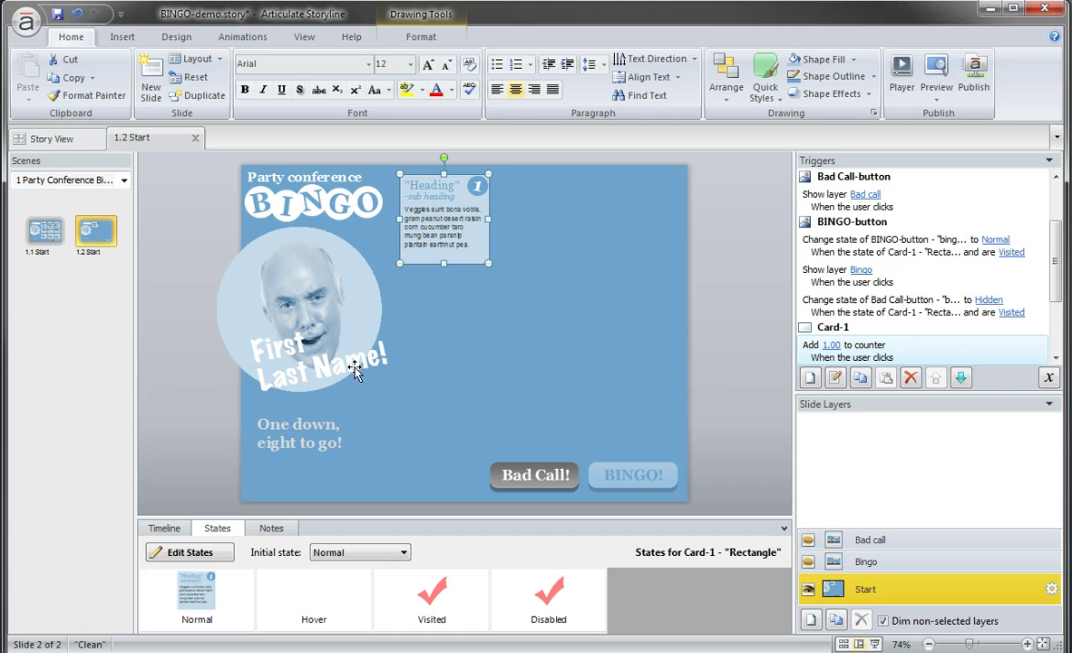
click(251, 596)
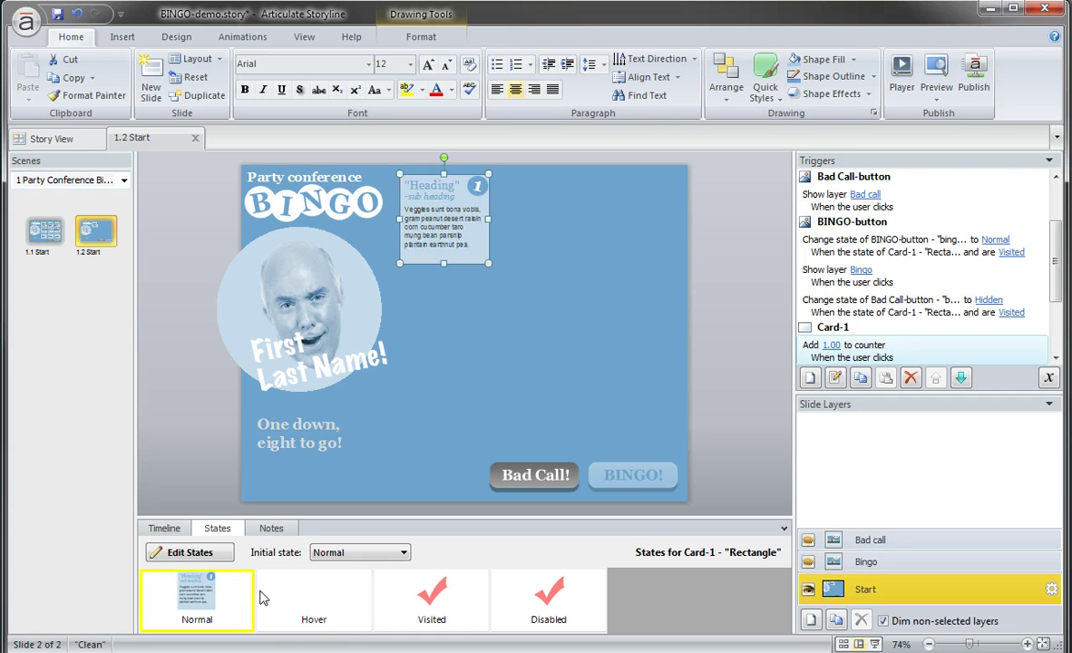
click(188, 554)
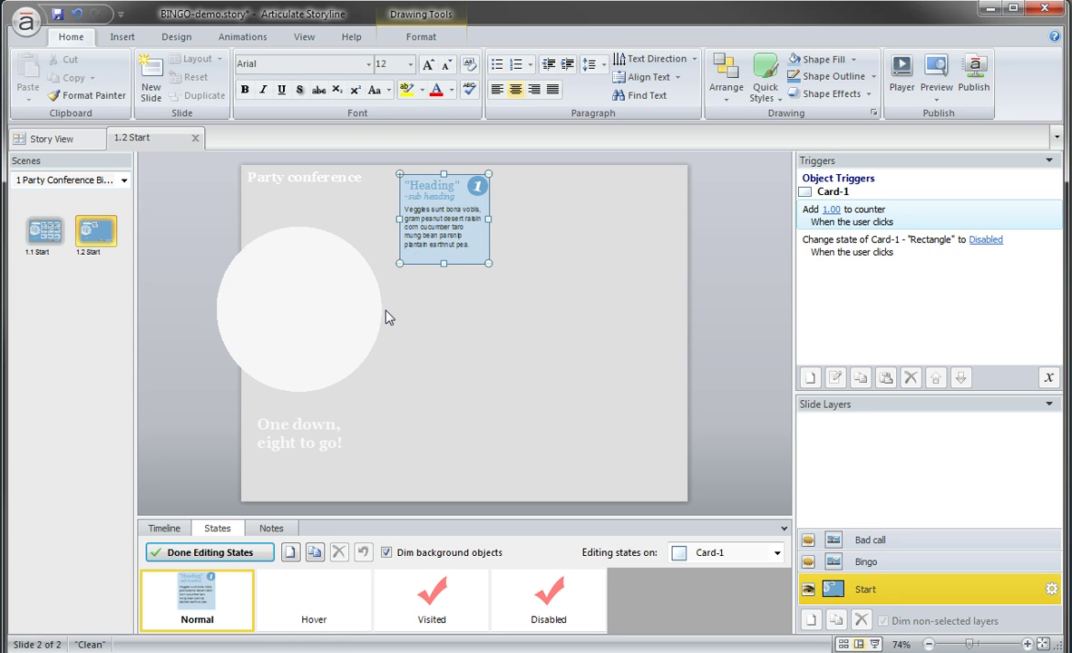
click(318, 612)
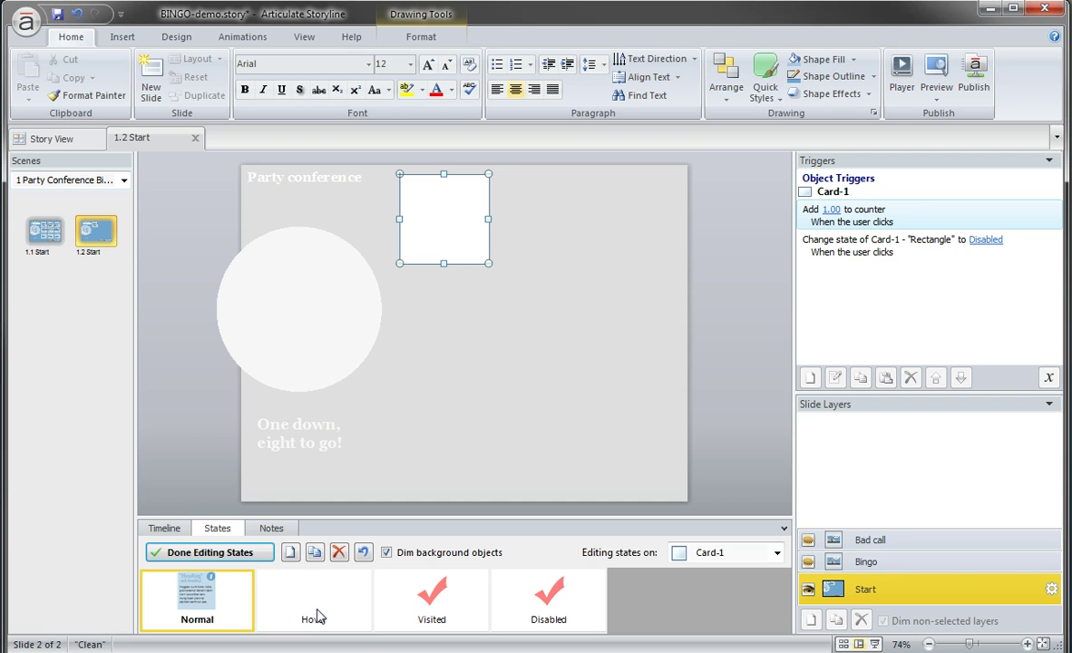
click(432, 606)
click(567, 621)
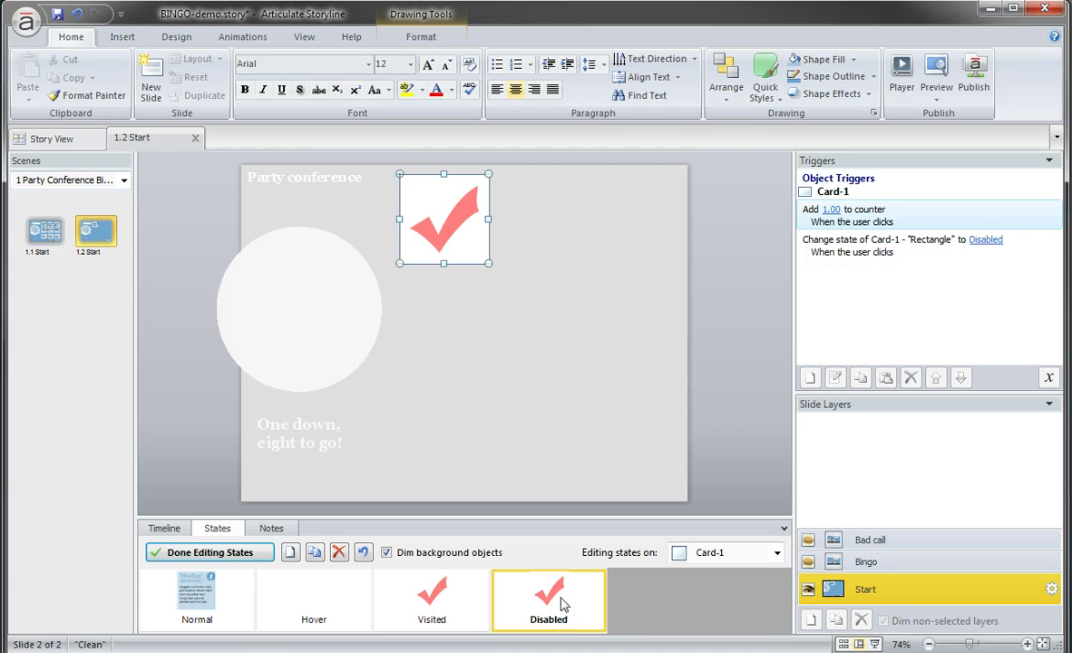
click(210, 555)
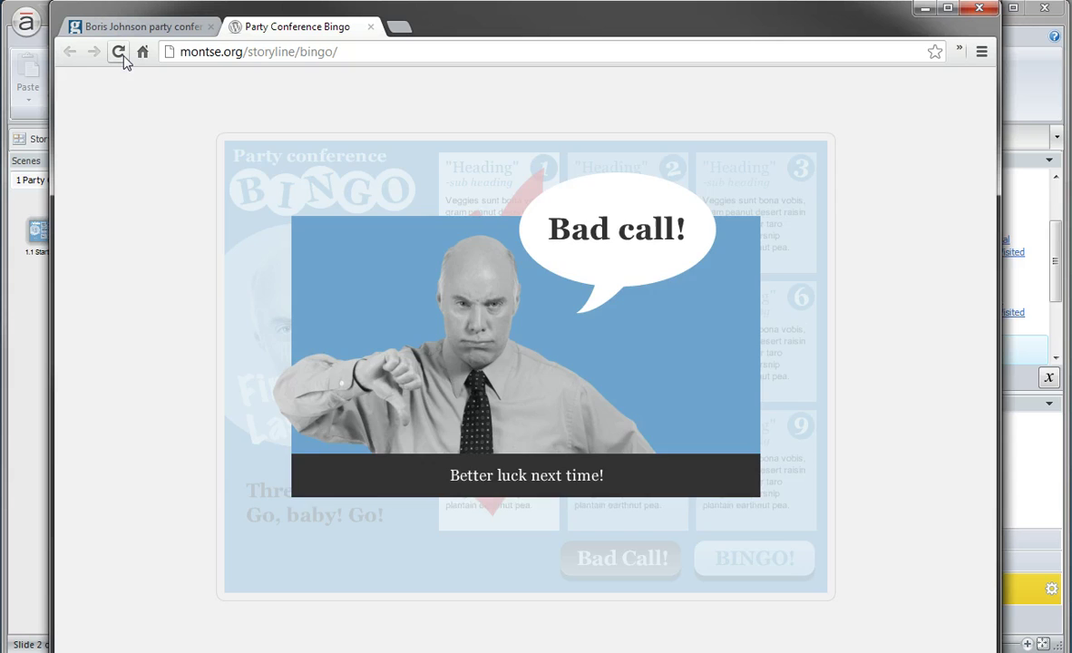
Switch to the browser, reload the bingo demo page and mark cards 1, 3 and 8.
click(122, 54)
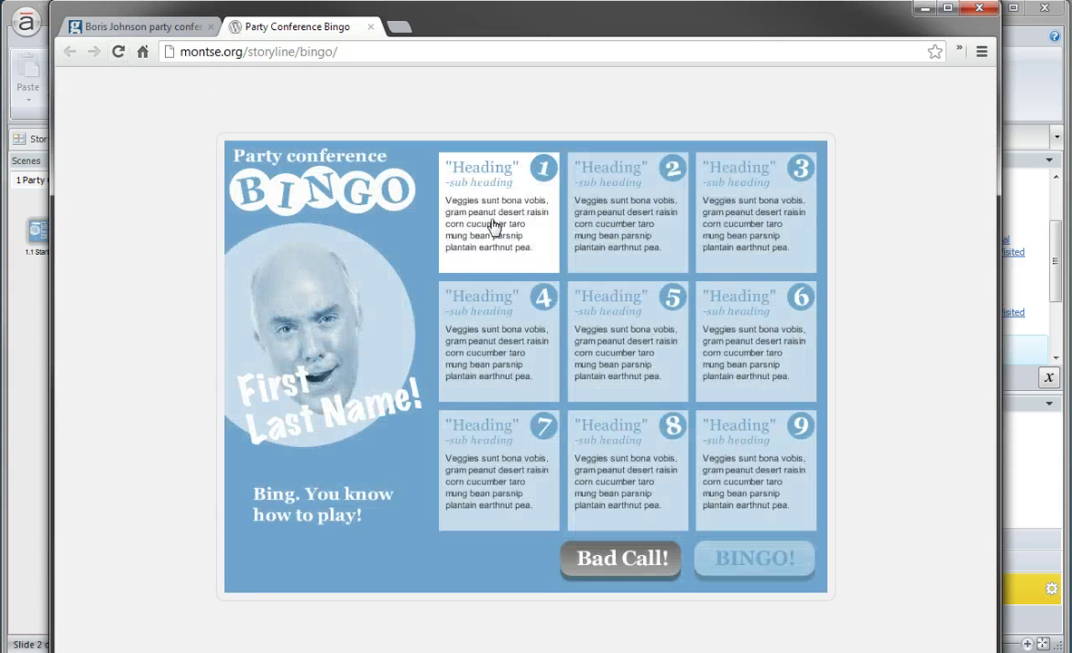
click(494, 227)
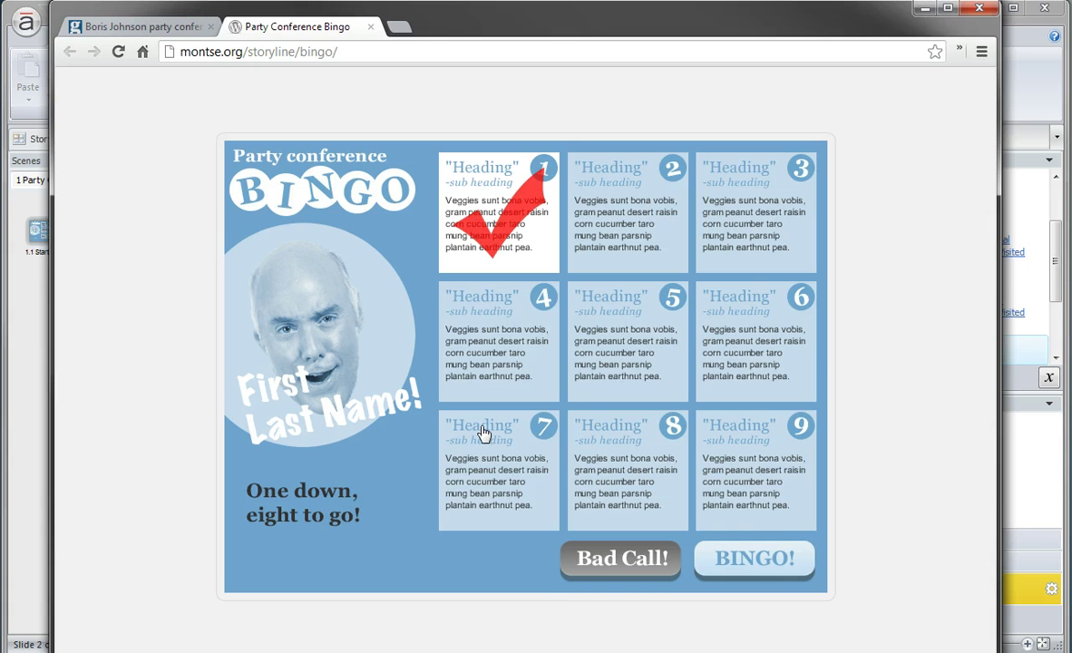
click(751, 239)
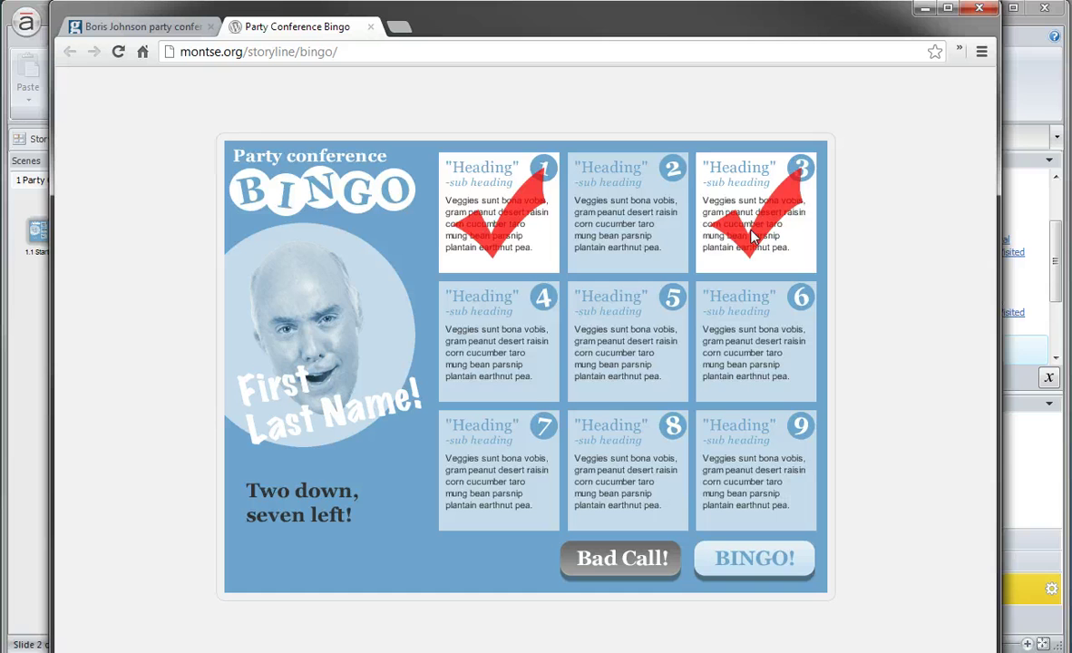
click(596, 473)
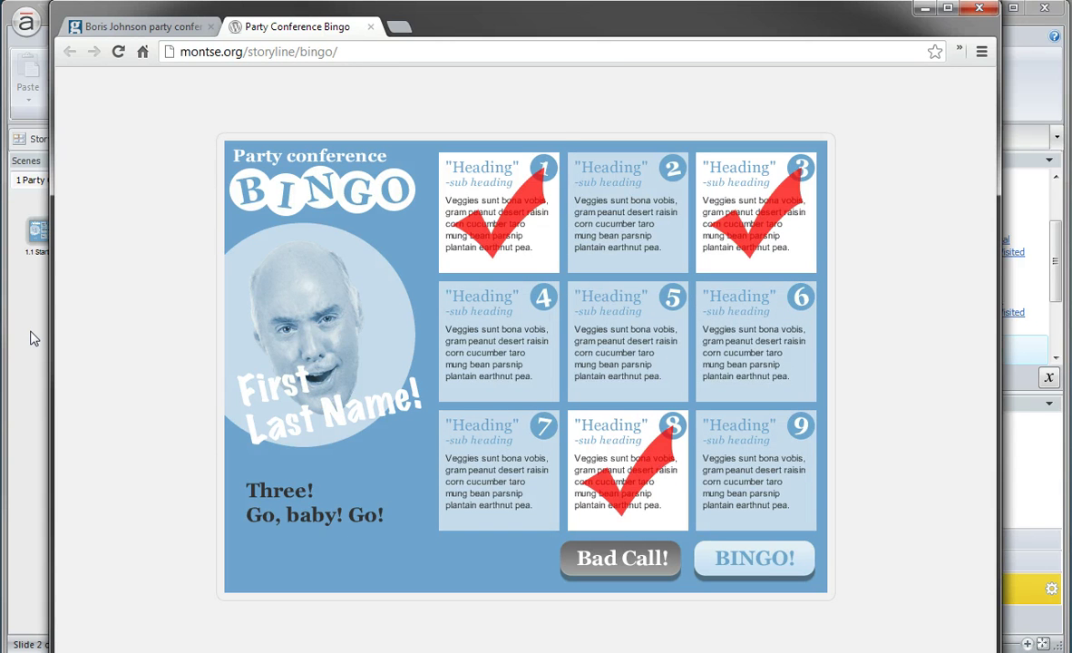
Return to Articulate Storyline and inspect the settings of the counter variable, closing its dialogs with no edits.
click(26, 394)
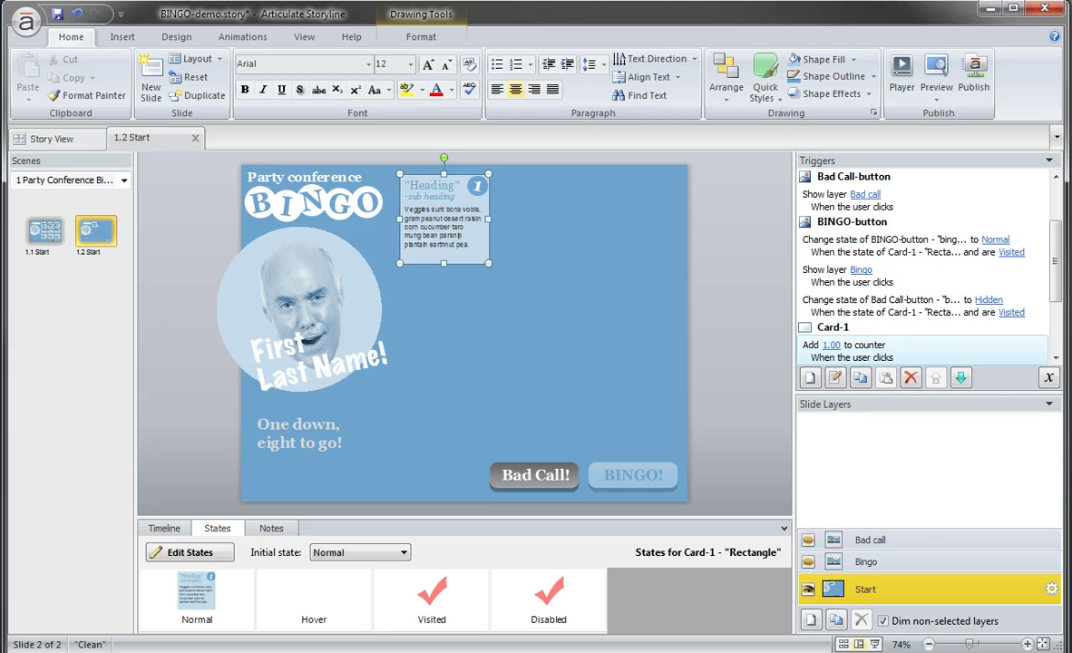
click(1050, 379)
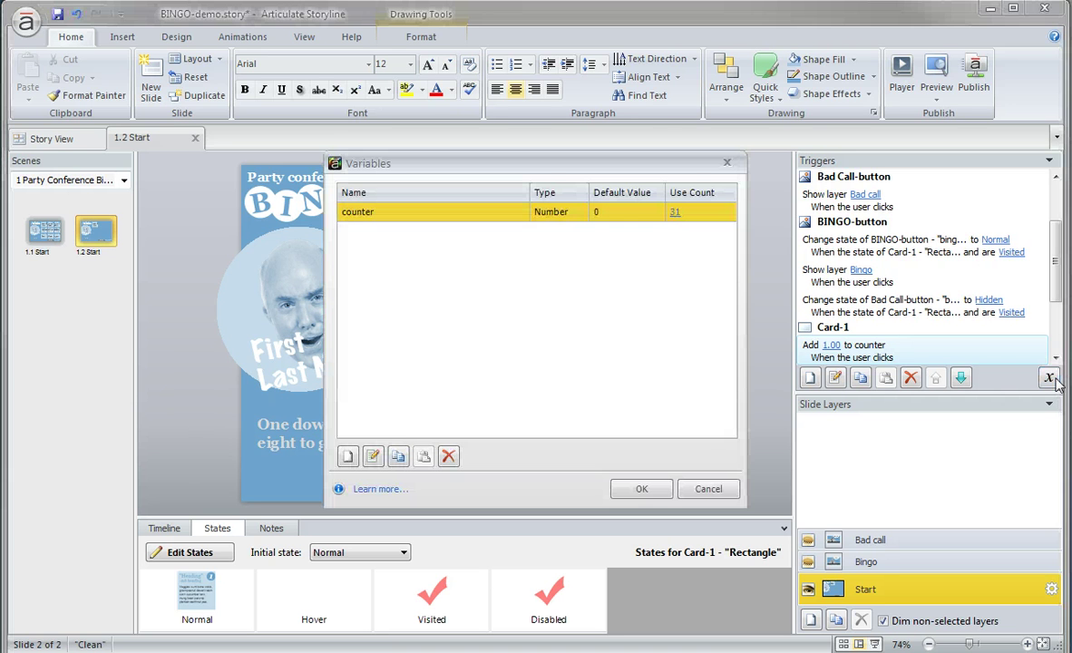
double_click(419, 211)
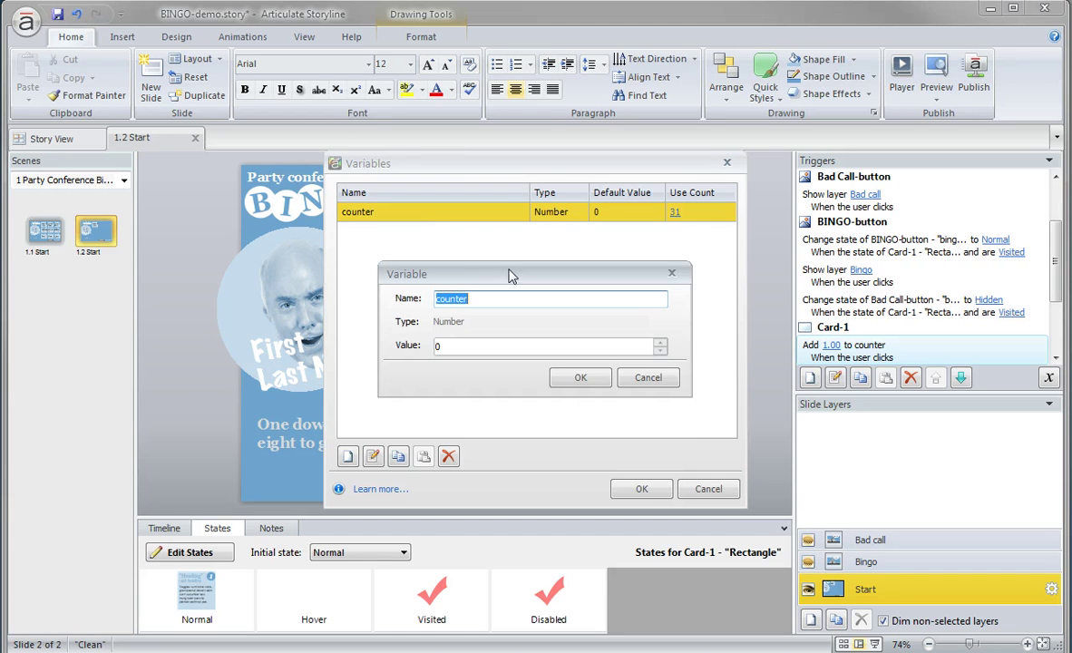
drag(510, 274, 525, 279)
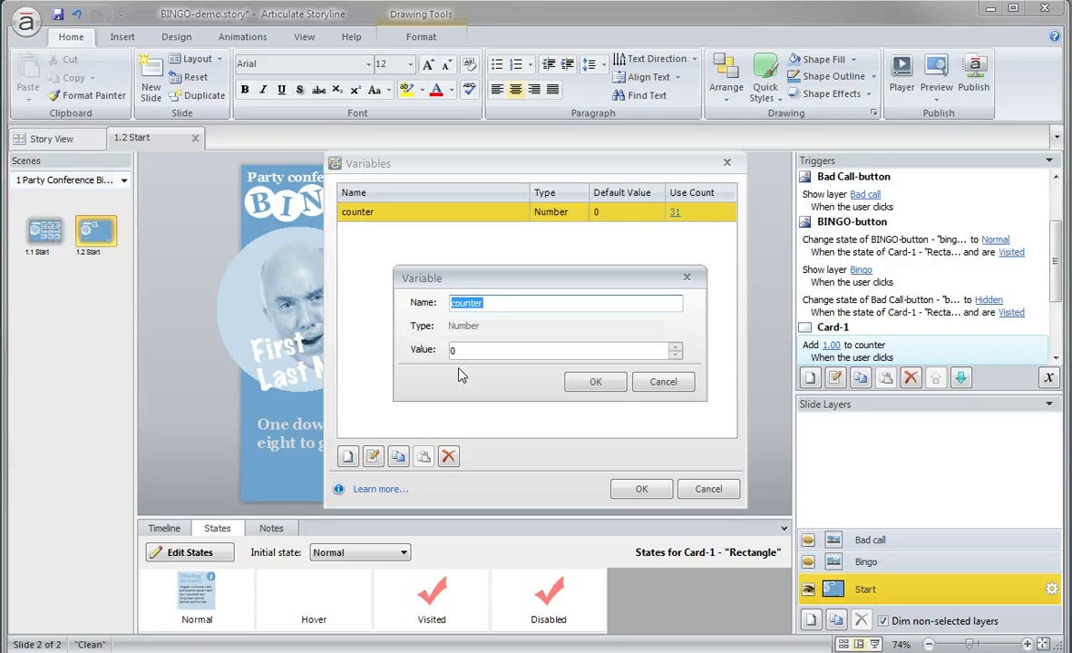
click(595, 382)
click(641, 489)
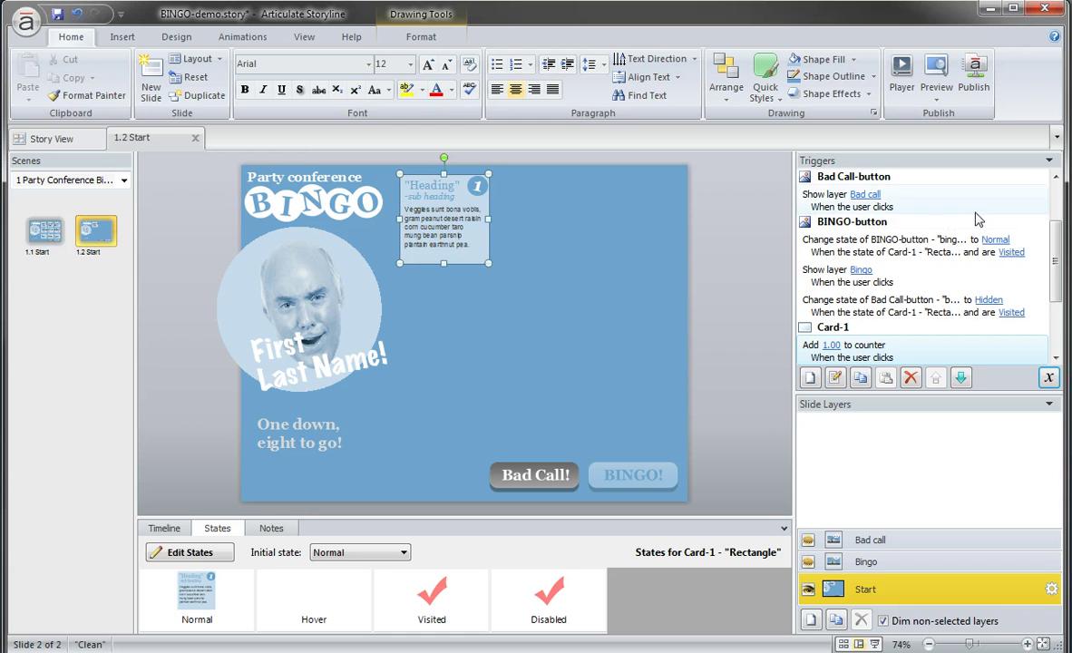
Inspect the settings of the Card-1 trigger that adjusts the counter variable.
scroll(1056, 289, down, 3)
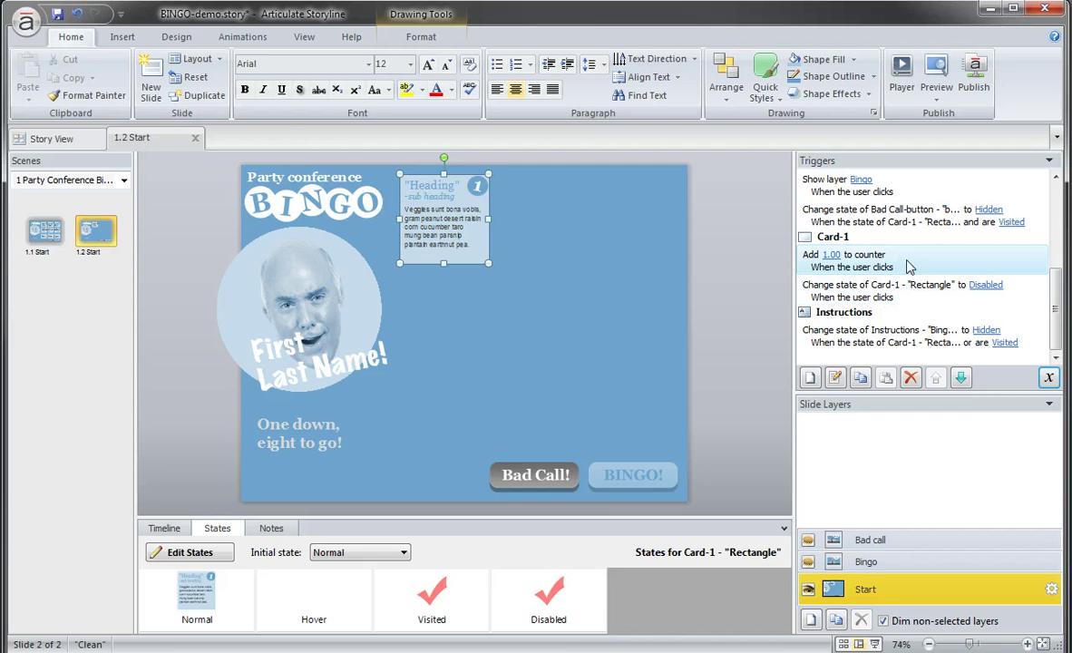
double_click(844, 256)
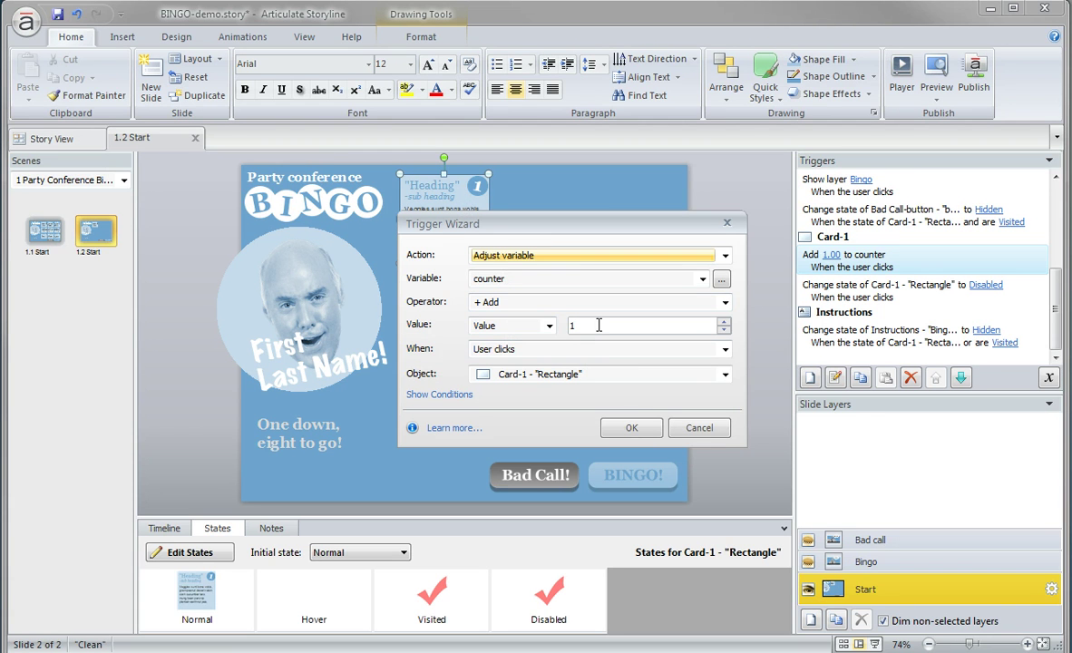
click(631, 427)
Inspect the settings of the Card-1 trigger that changes the card's state to Disabled.
click(842, 299)
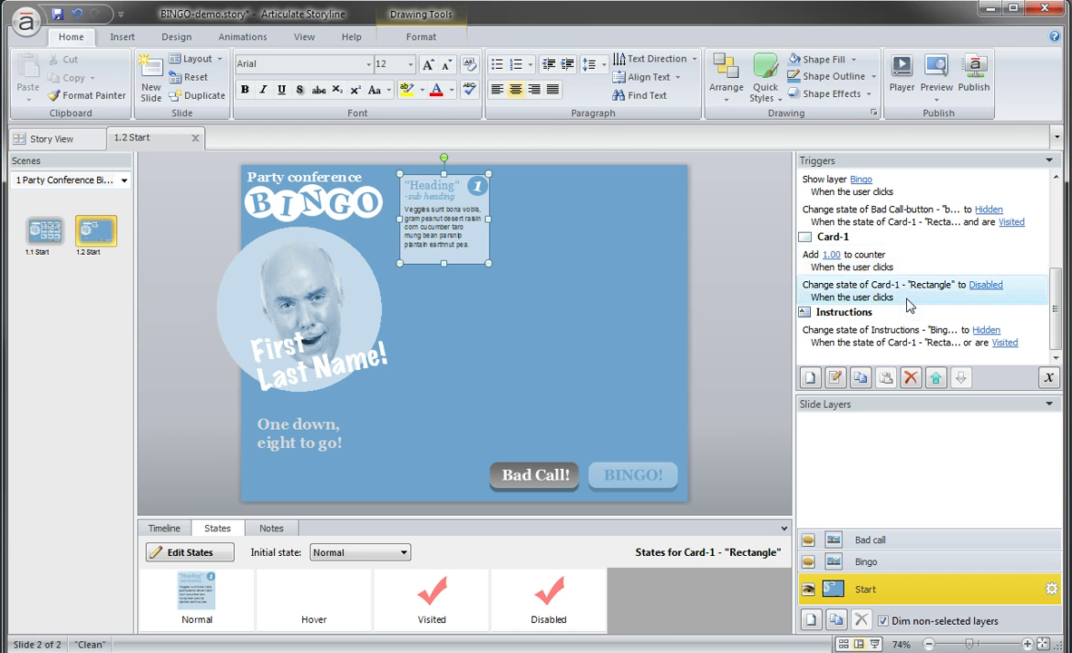
double_click(908, 306)
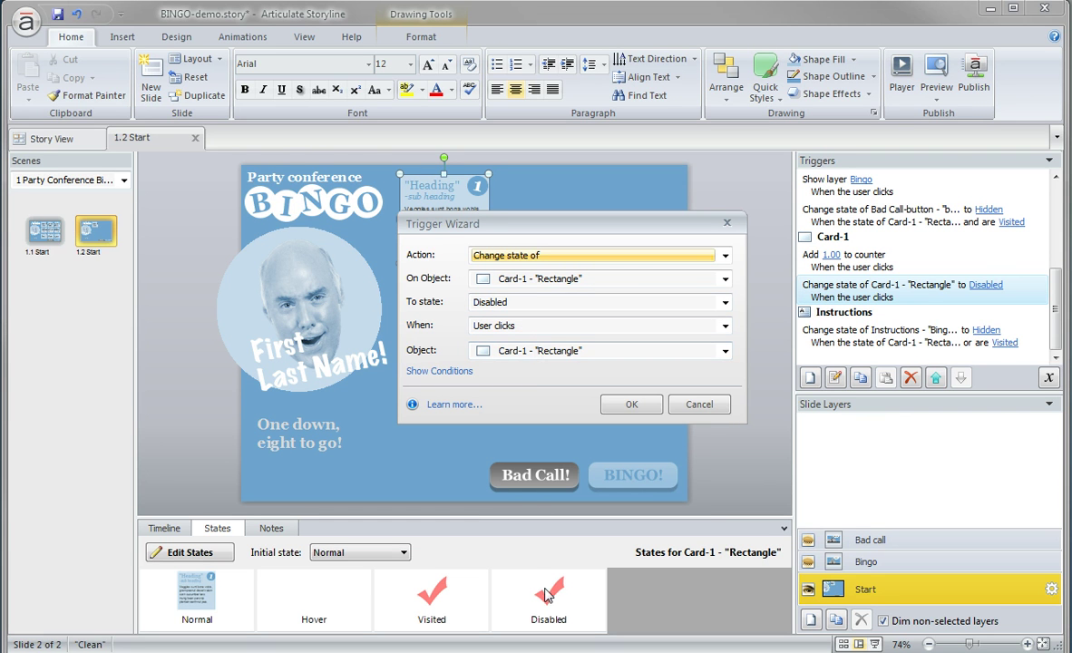
click(626, 404)
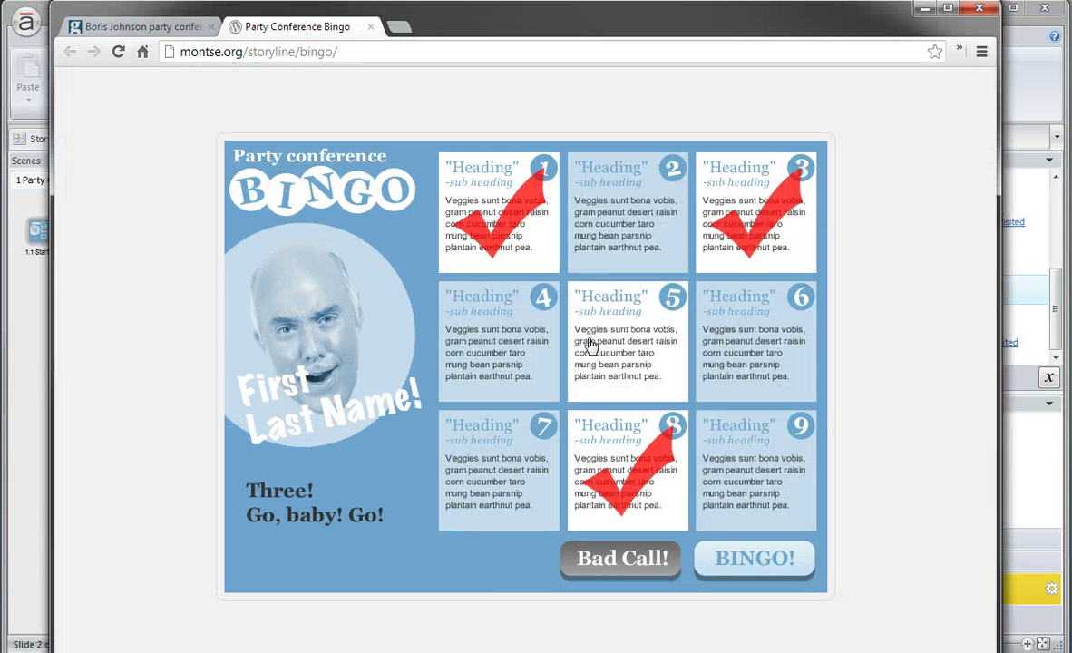
Switch to the bingo demo in the browser and mark cards 2, 4 and 6.
click(626, 262)
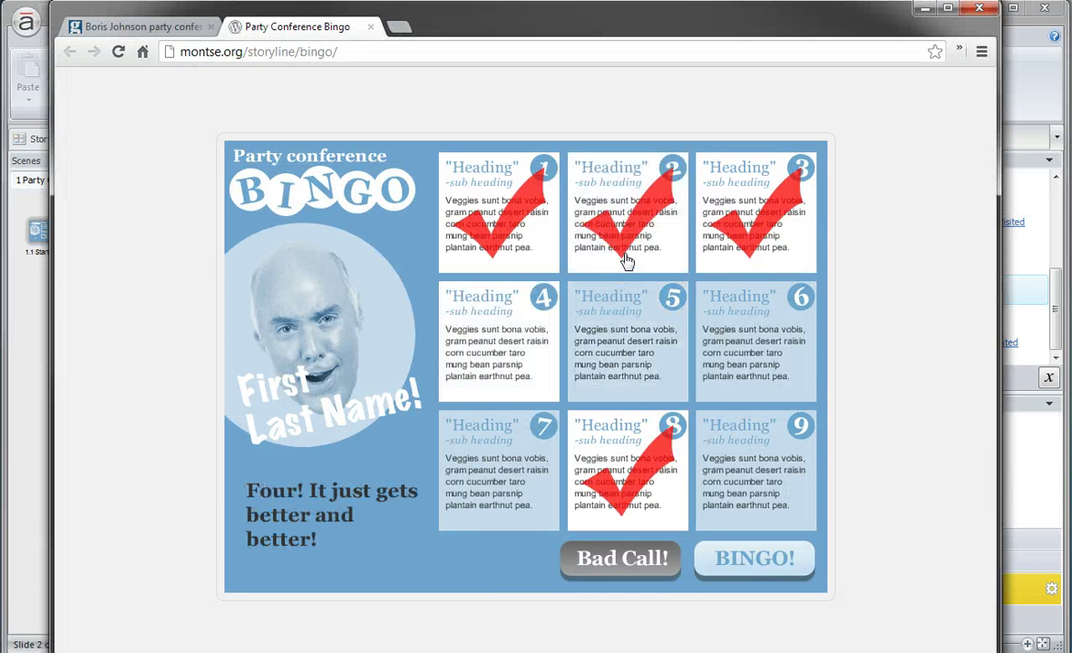
click(510, 341)
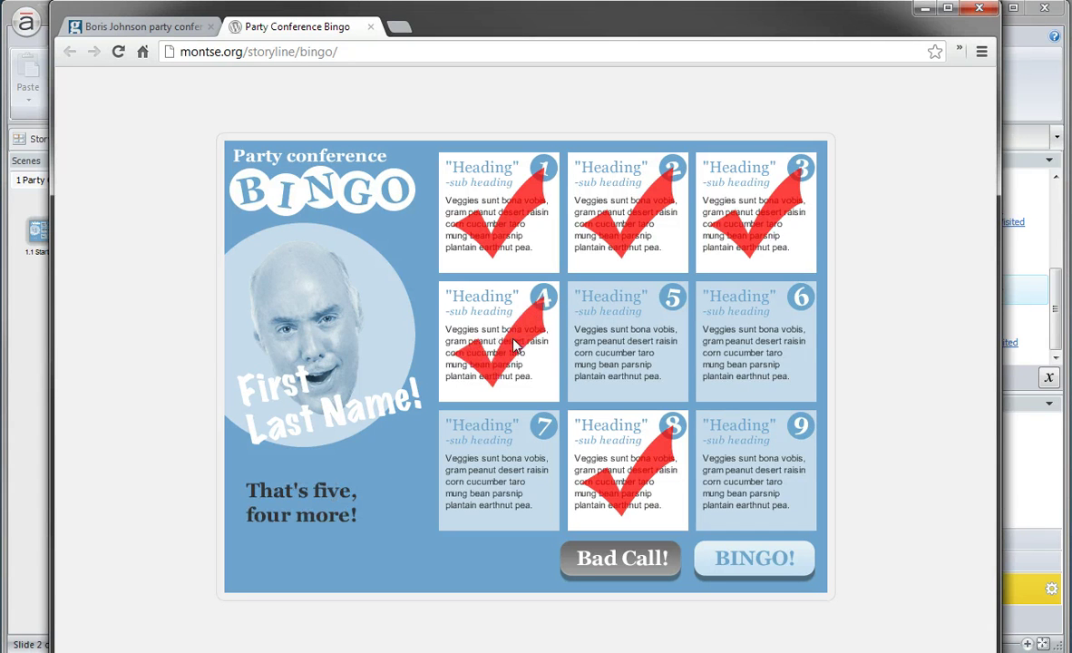
click(712, 349)
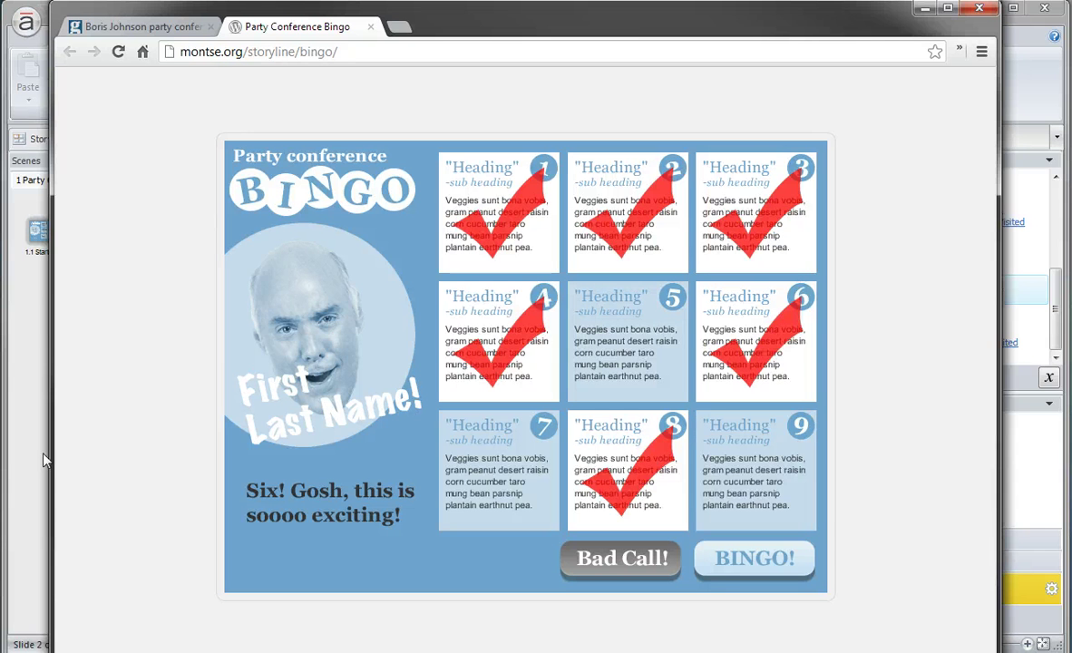
Return to Articulate Storyline and inspect slide 1.2's progress_text trigger, including its condition on the counter variable.
click(35, 365)
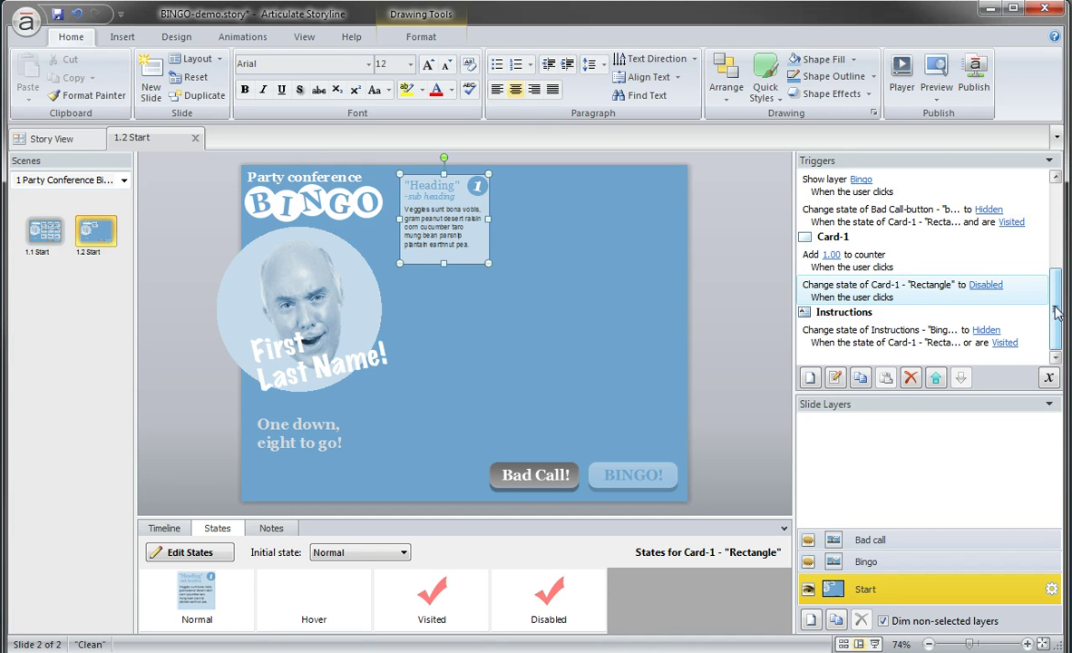
drag(1057, 312, 1025, 218)
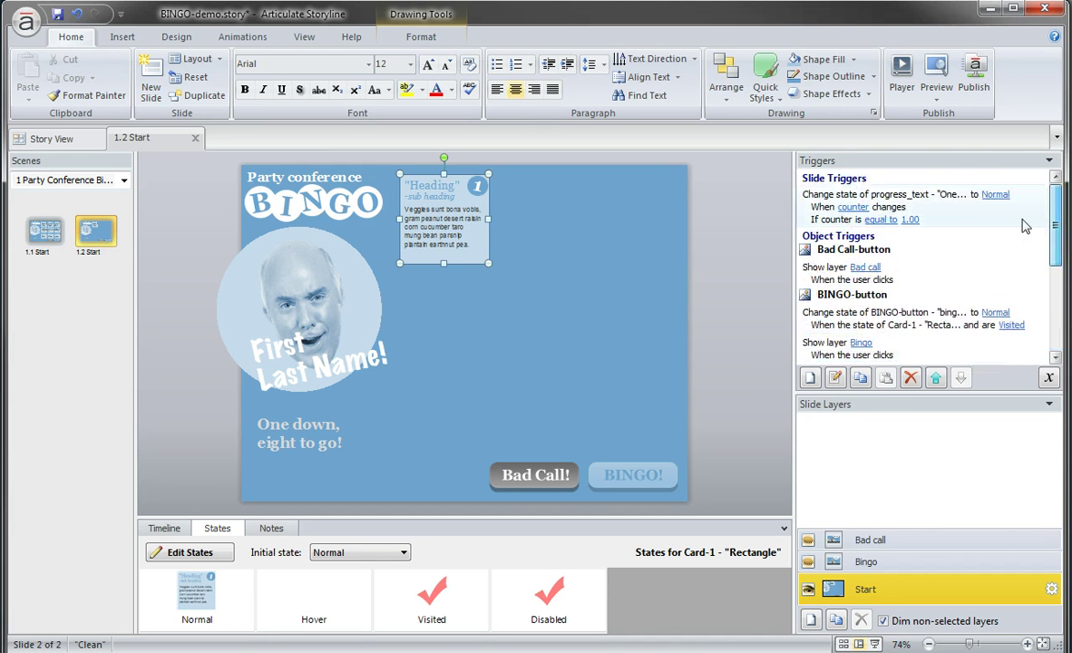
click(884, 195)
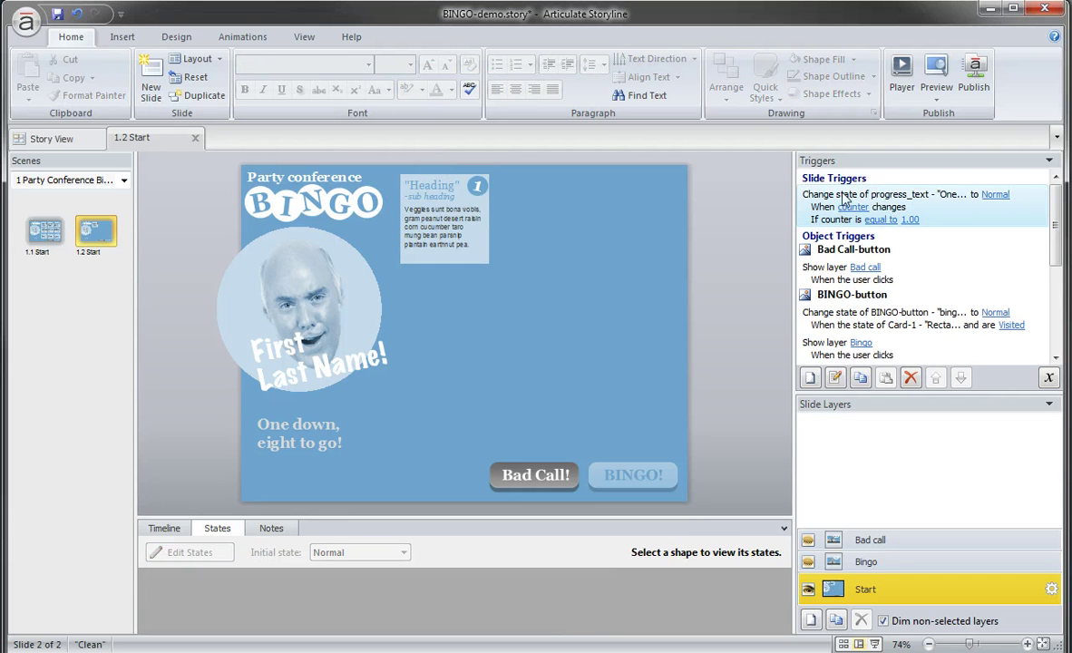
double_click(857, 202)
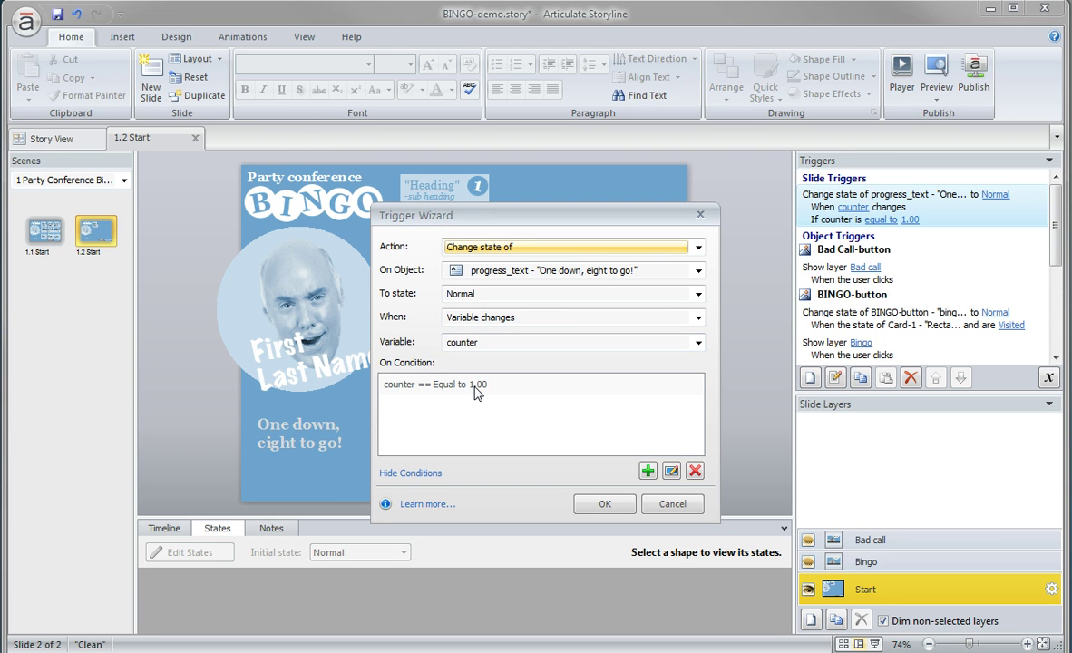
click(604, 504)
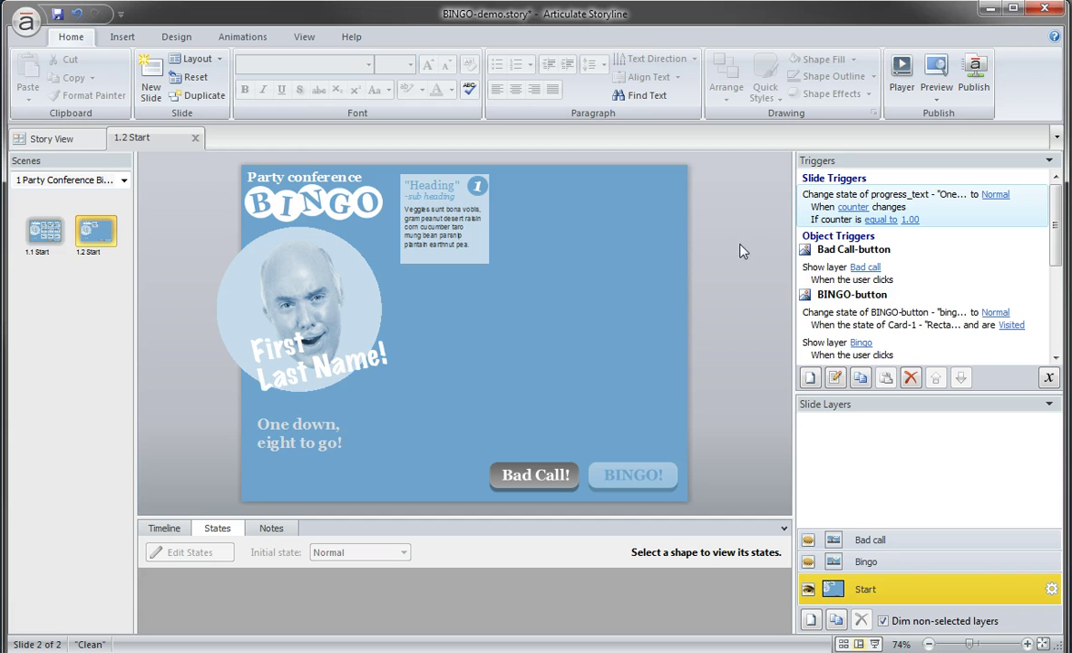
Open slide 1.1, the one with all nine bingo cards.
click(48, 235)
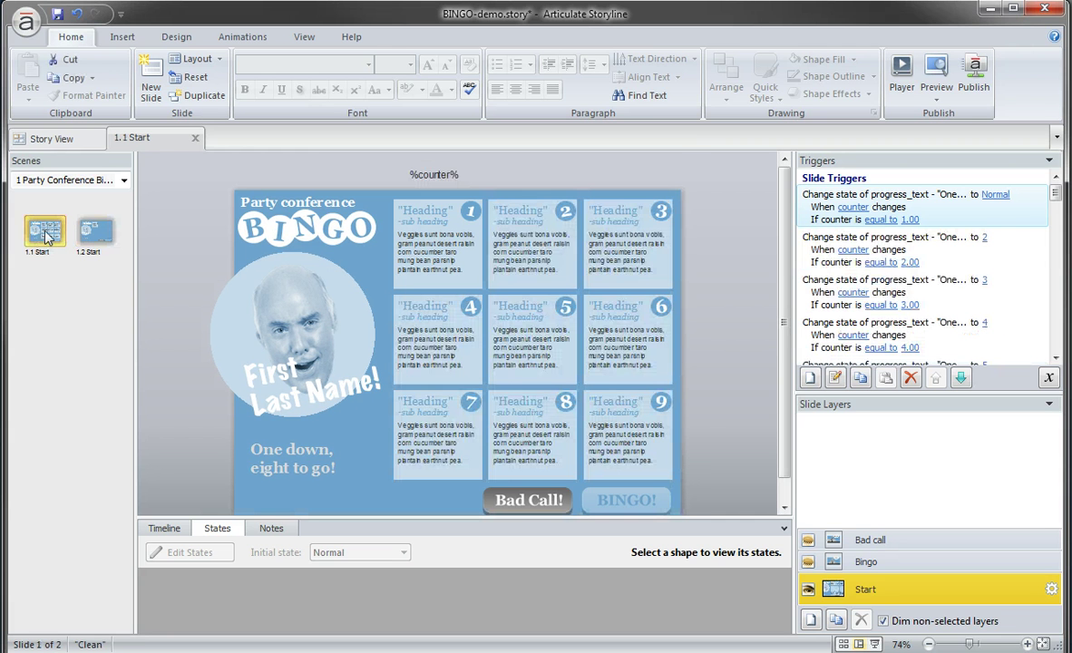